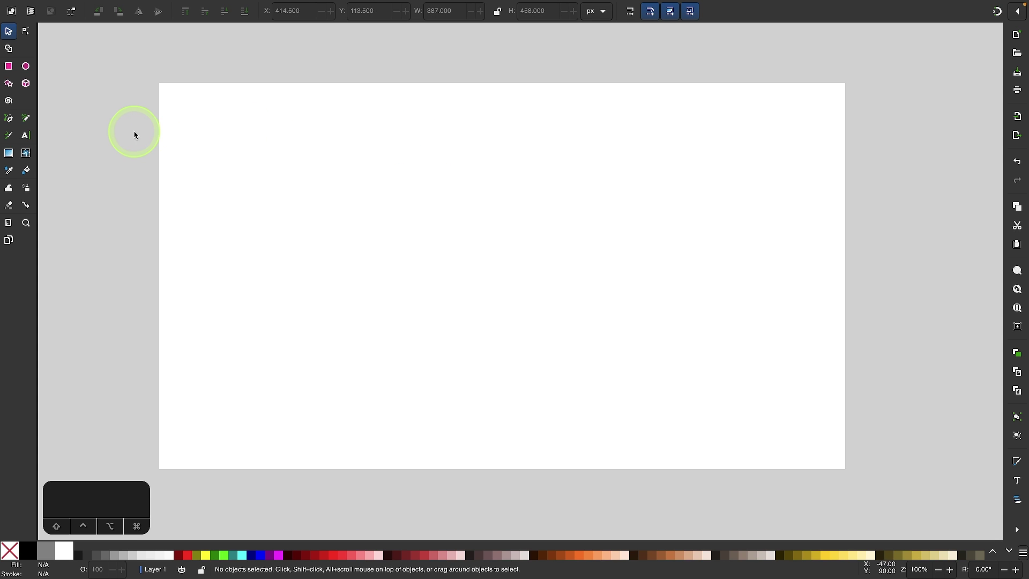
Draw a 120.5 px radius circle near the page centre with a 10% Gray fill and a black outline.
click(26, 65)
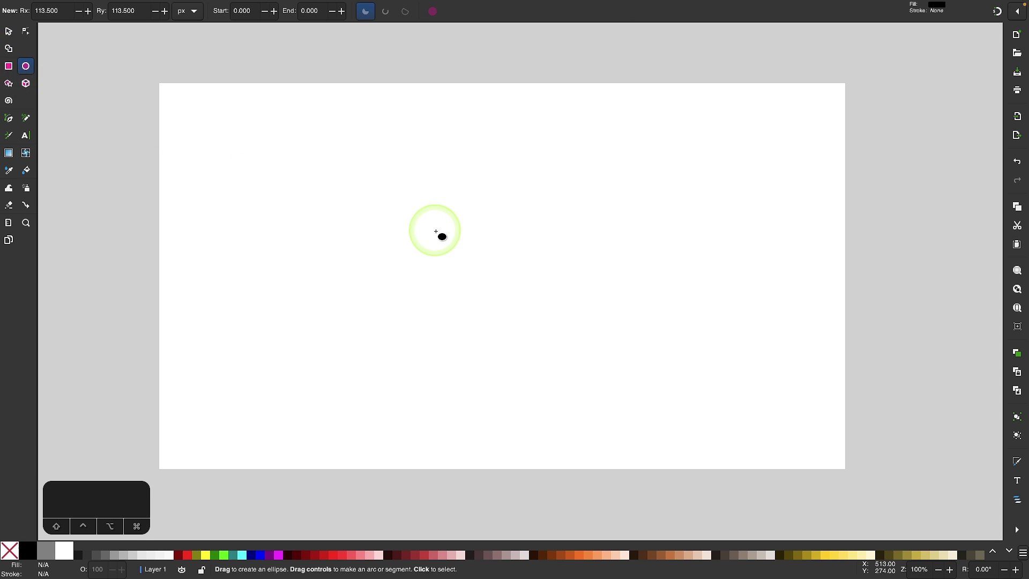
drag(394, 195, 528, 326)
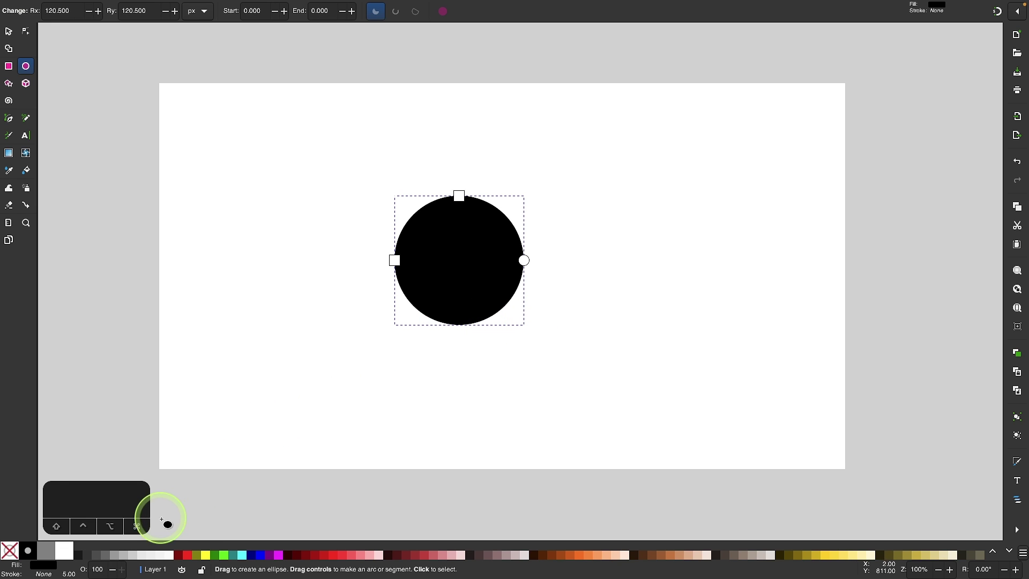
click(142, 556)
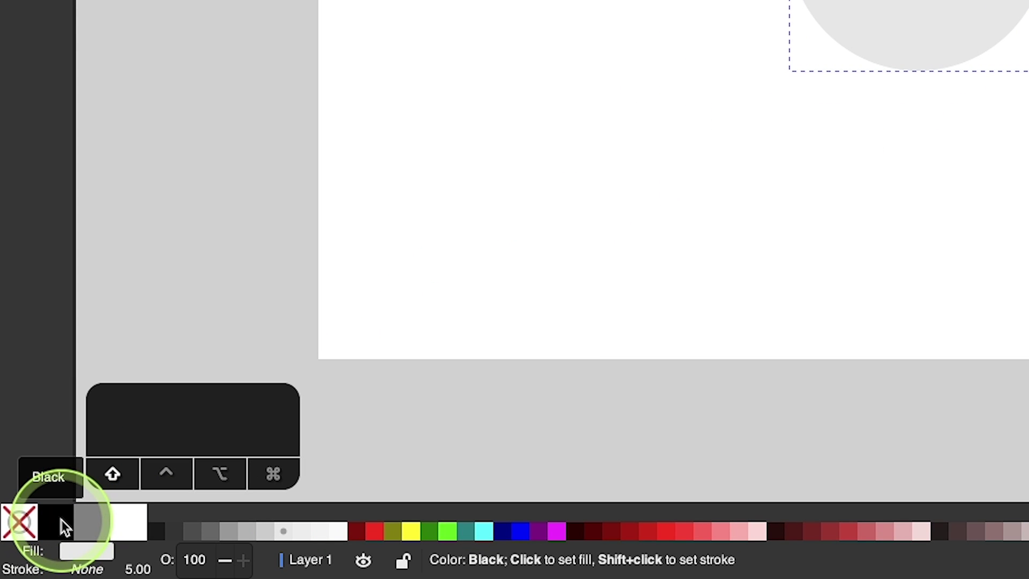
shift+click(62, 520)
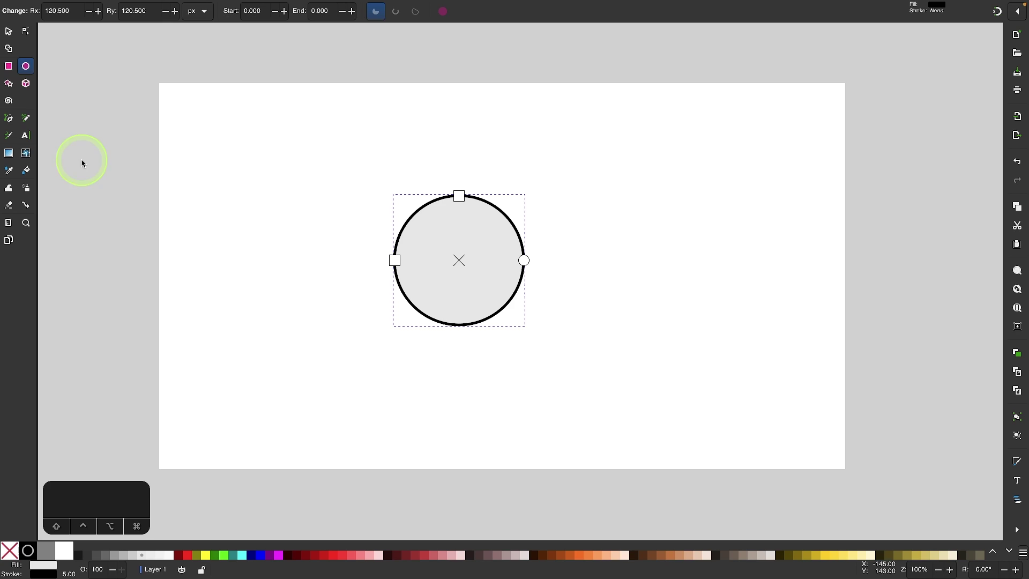
Move the circle up and to the left, stamping a duplicate in place.
click(9, 31)
drag(478, 271, 520, 347)
key(space)
key(space)
key(space)
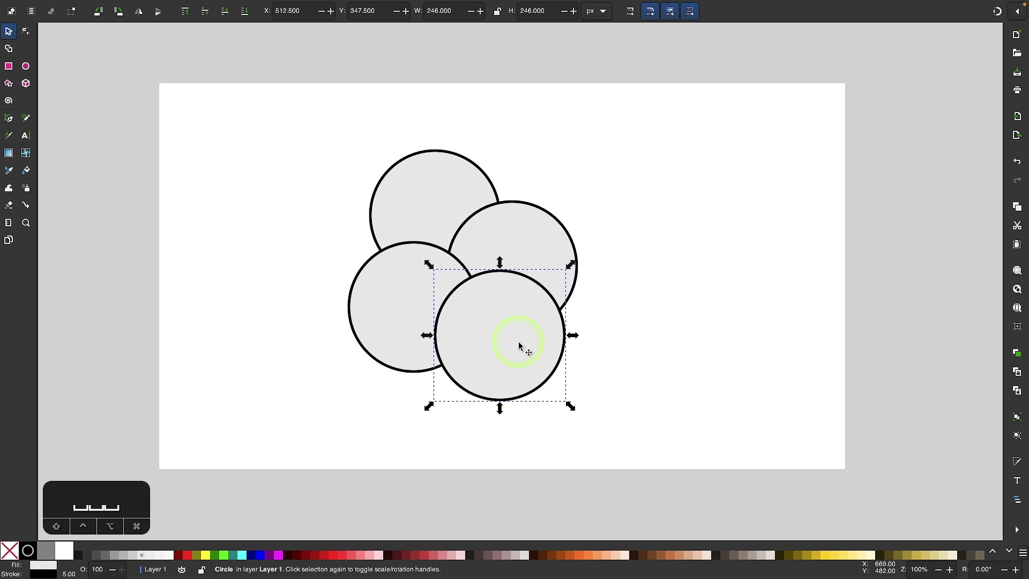
Select each of the four overlapping circles in turn, then clear the selection.
click(671, 355)
click(420, 195)
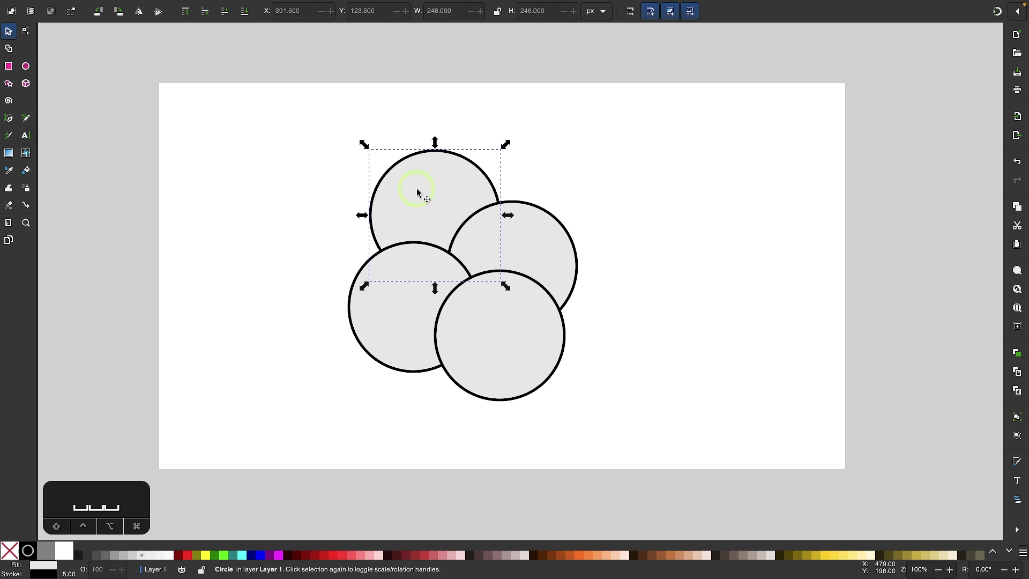
click(385, 323)
click(522, 311)
click(533, 229)
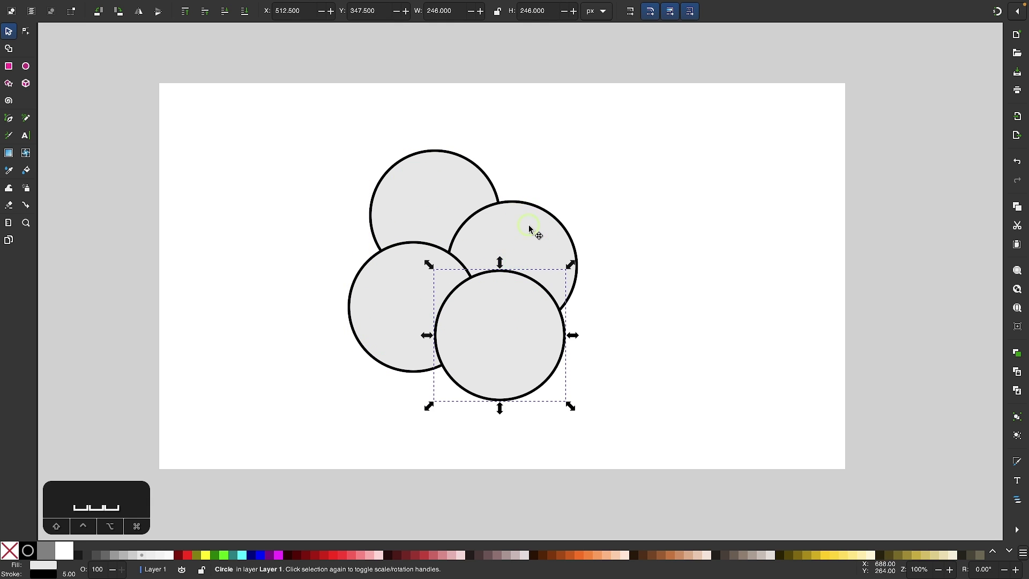
click(409, 217)
click(400, 337)
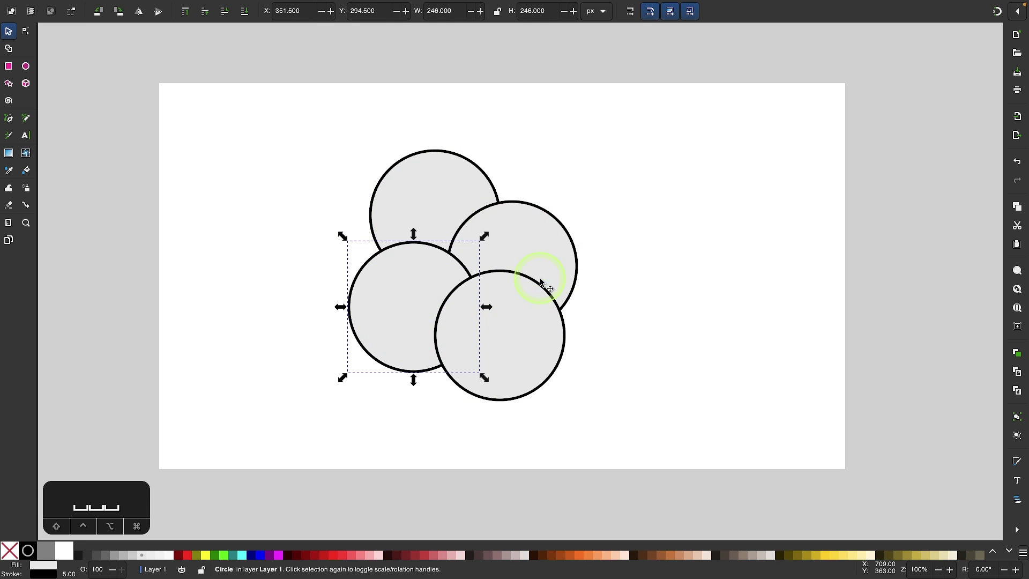
click(699, 340)
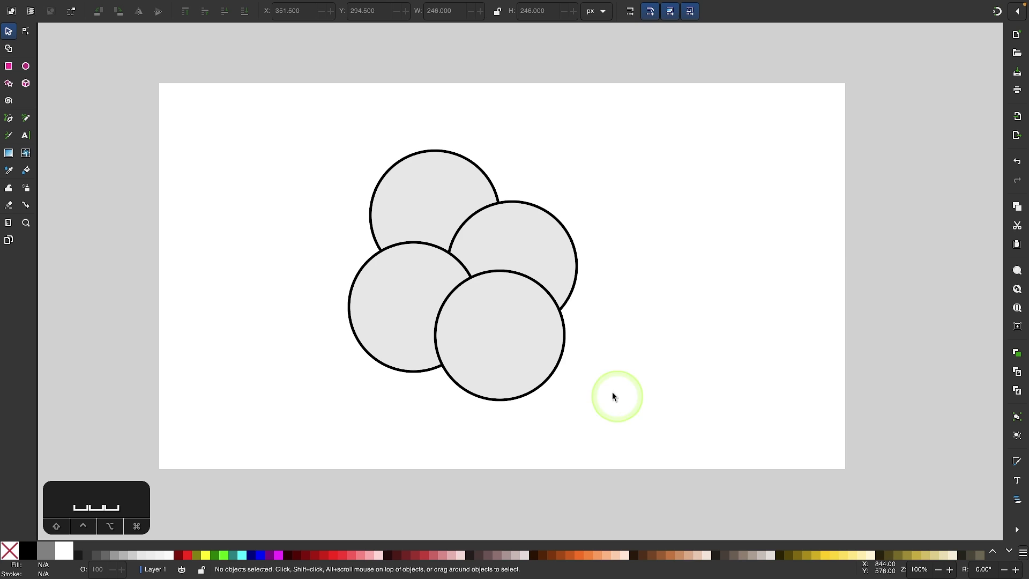
Select all four circles, apply Path > Flatten, and deselect.
drag(673, 449, 259, 127)
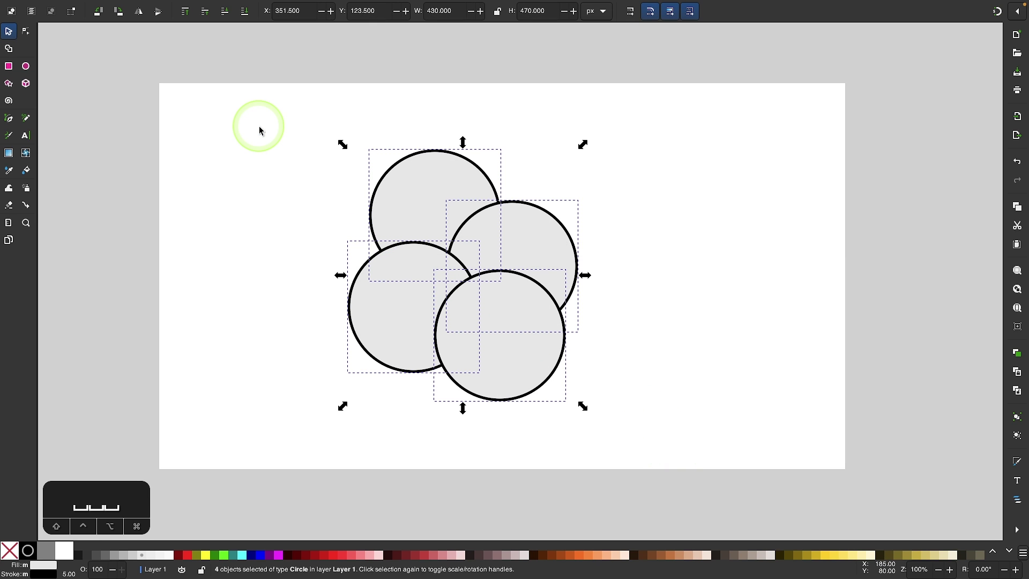
click(213, 6)
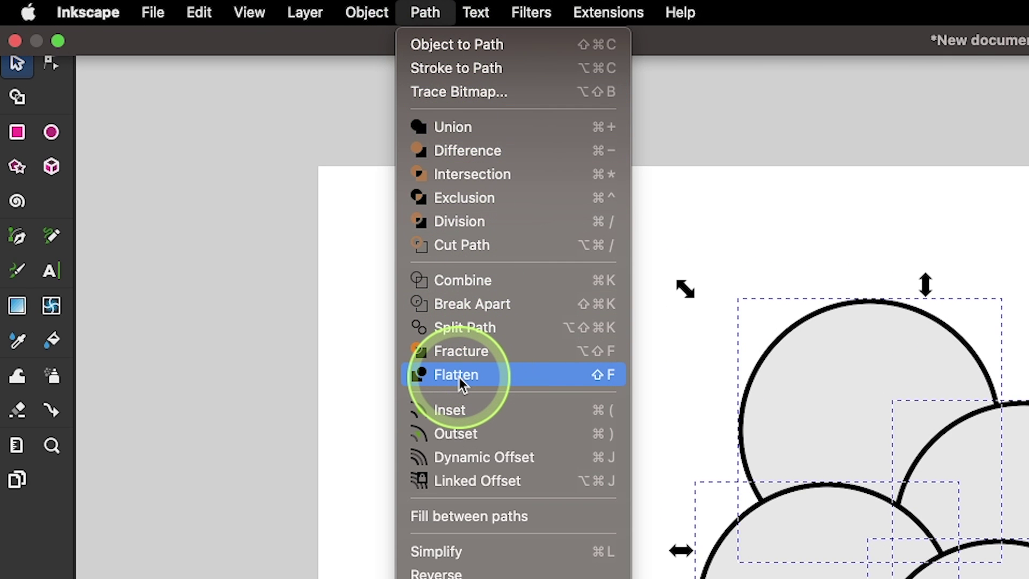
click(460, 378)
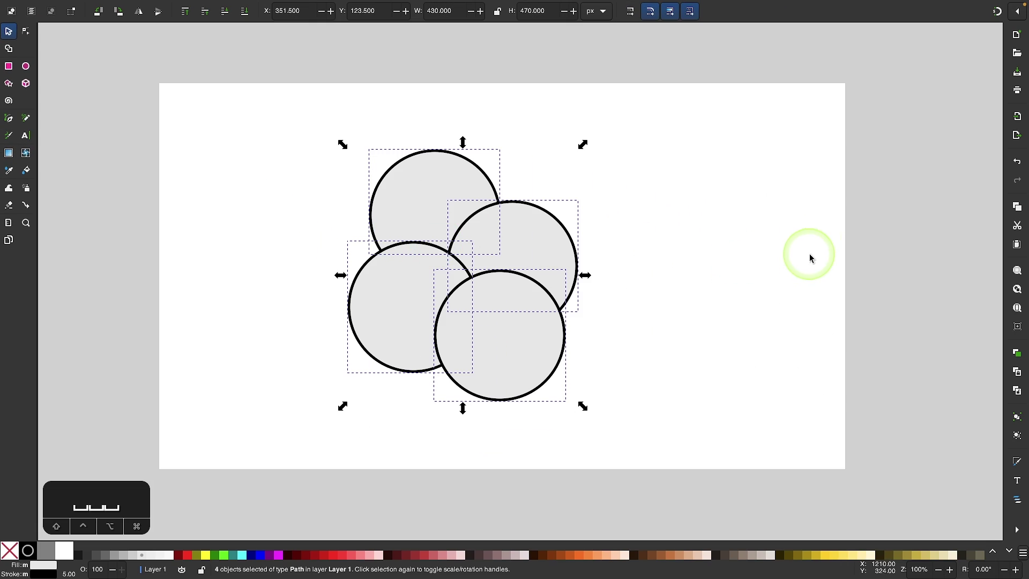
click(690, 236)
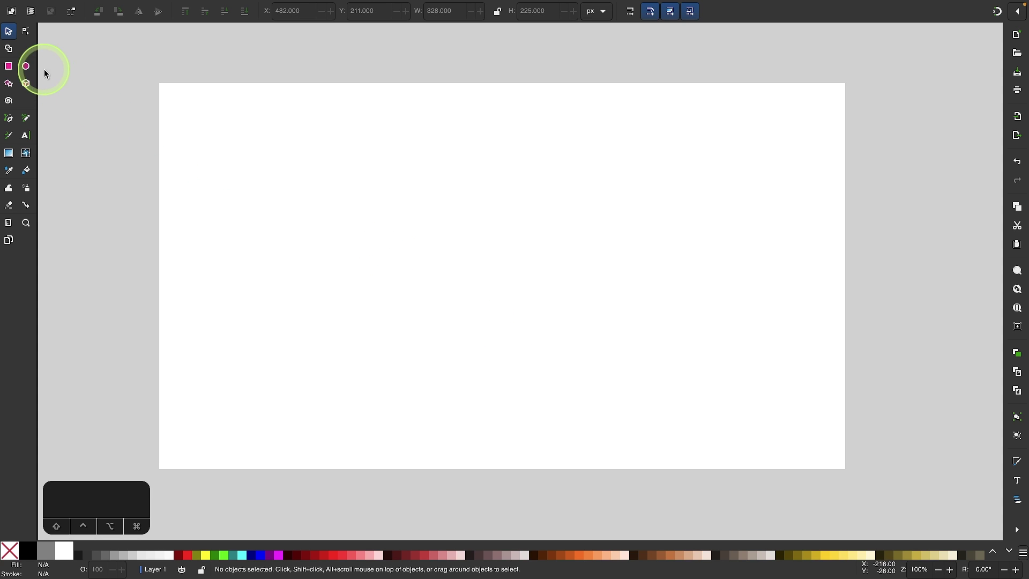
Draw a new 78.5 px radius circle and set its opacity to 53.3%.
click(25, 66)
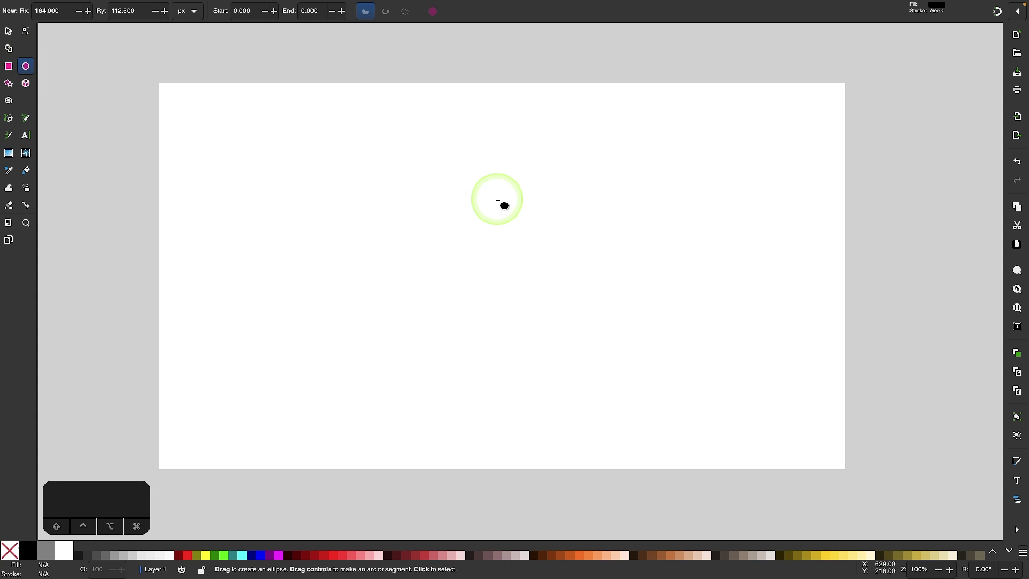
drag(450, 183, 559, 270)
scroll(559, 270, up, 5)
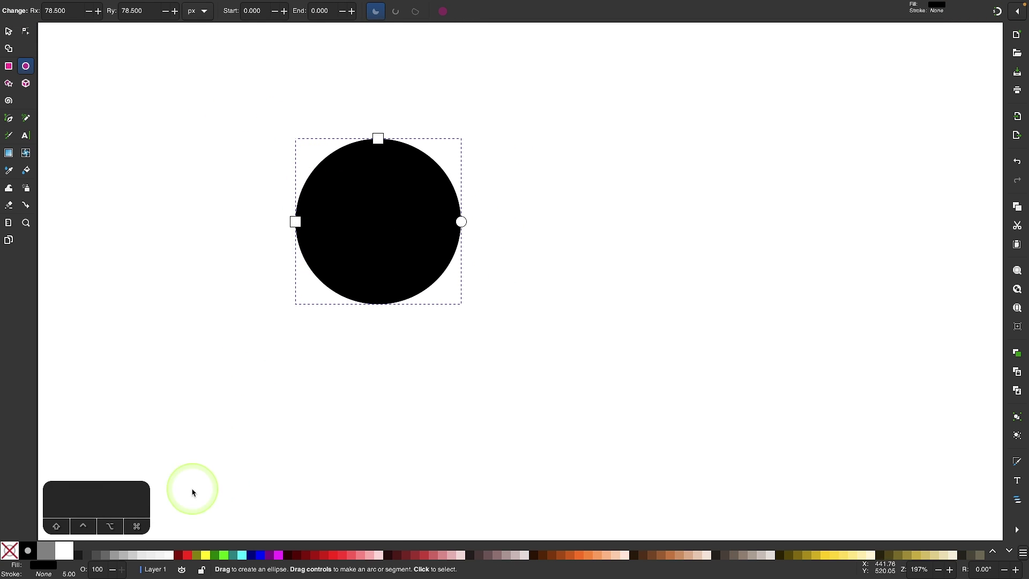
click(44, 566)
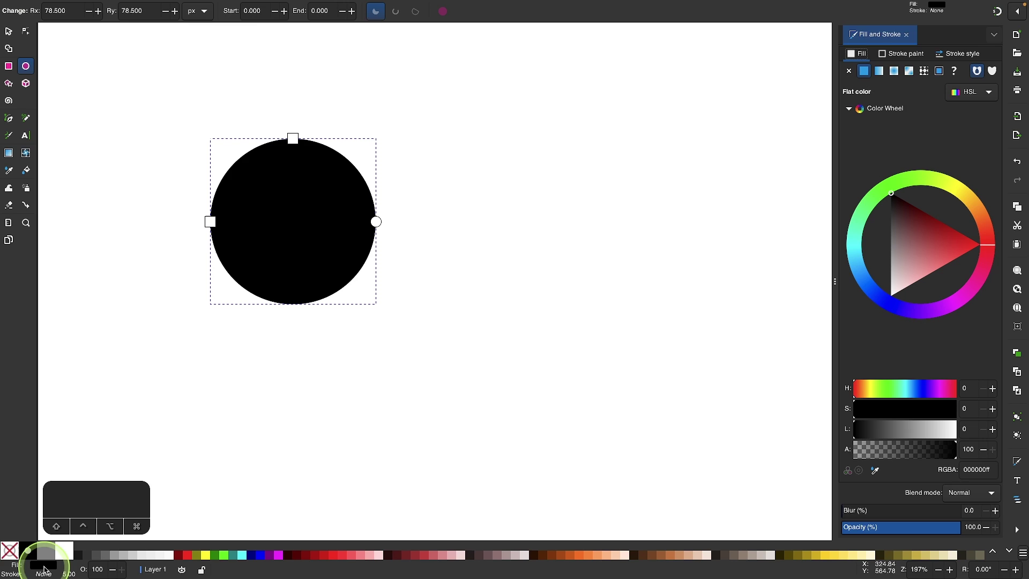
click(906, 530)
scroll(489, 384, left, 5)
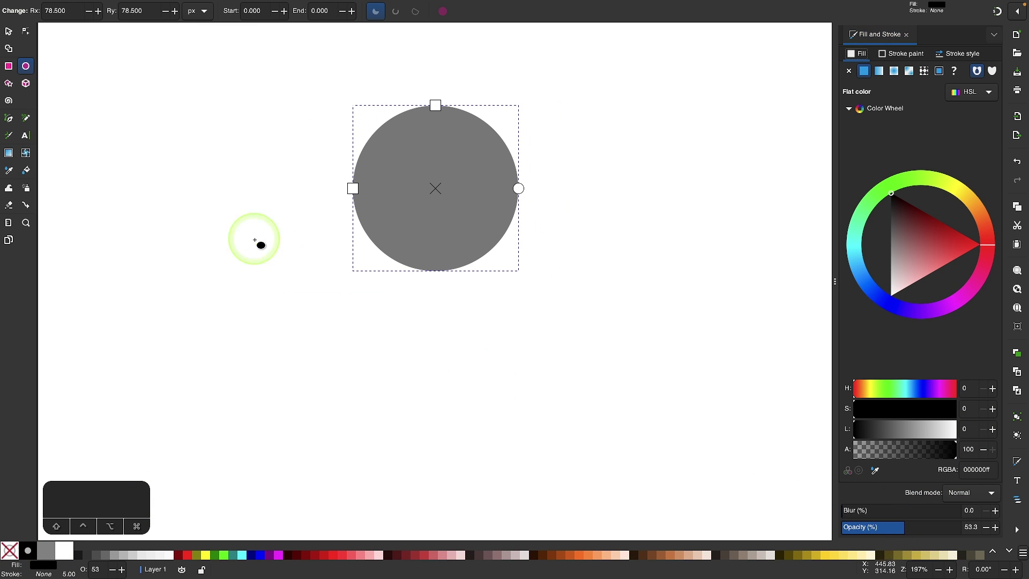
Rotate the circle around a centre below it, stamping copies in 30-degree increments into a twelve-petal ring.
click(9, 31)
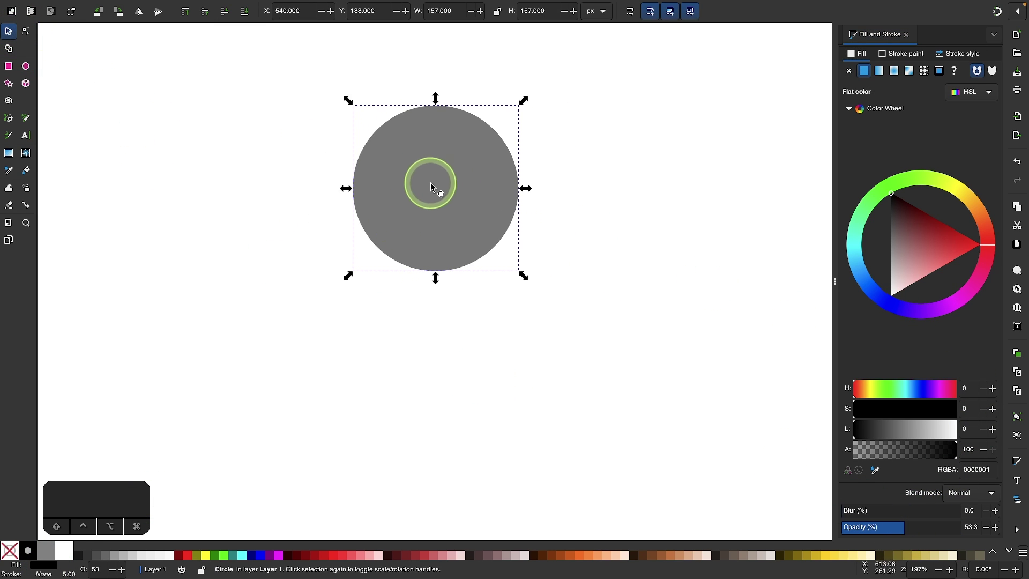
click(432, 185)
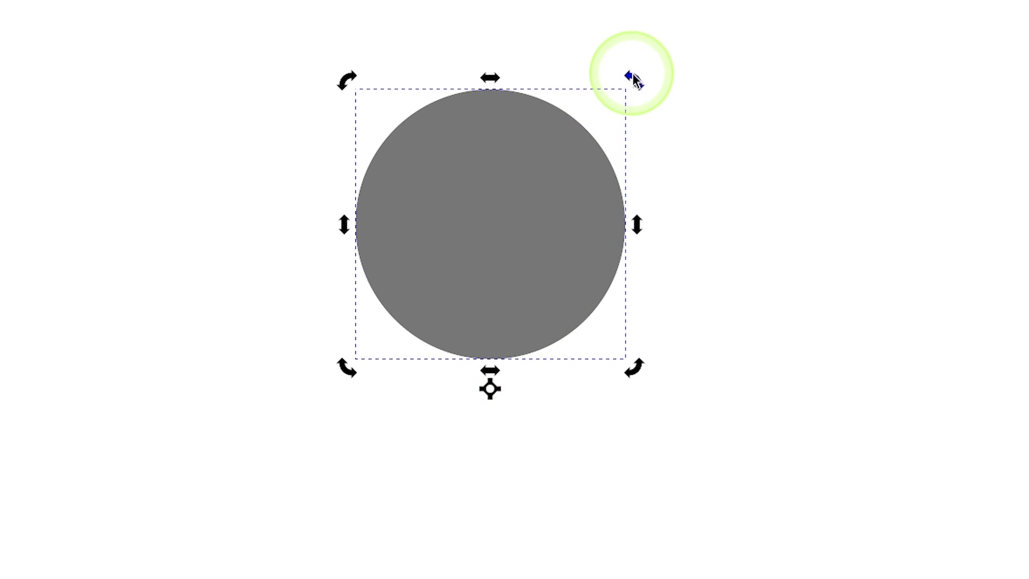
drag(634, 79, 591, 168)
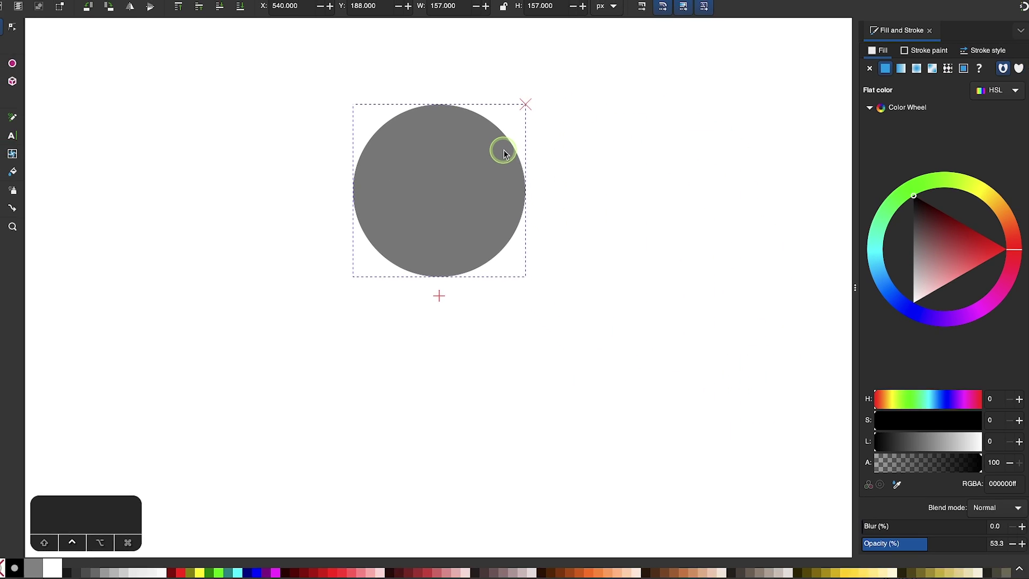
key(space)
drag(504, 154, 552, 405)
key(ctrl+space)
key(space)
key(space)
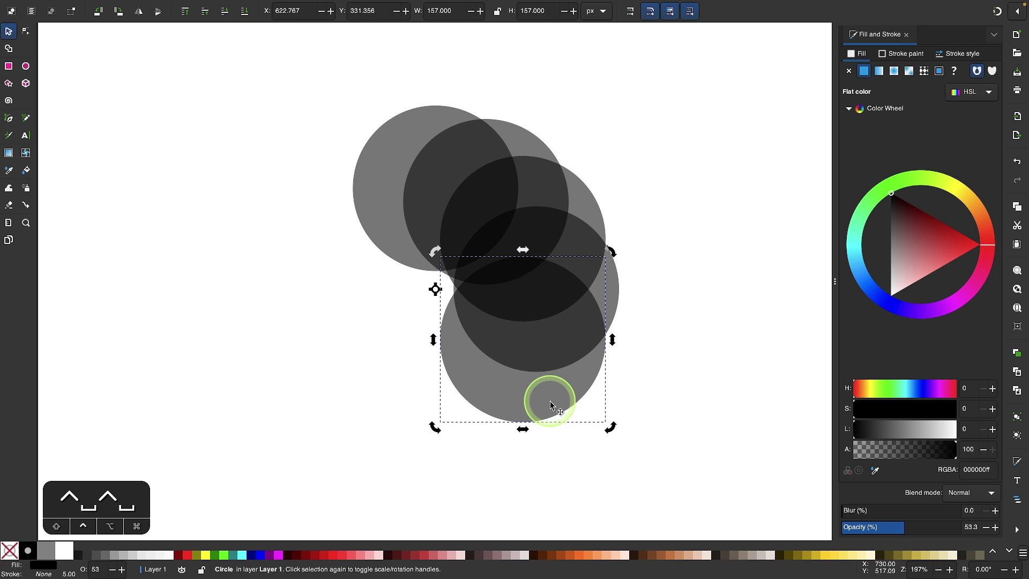
key(space)
drag(612, 429, 407, 187)
key(space)
key(space)
key(space)
key(space)
click(680, 337)
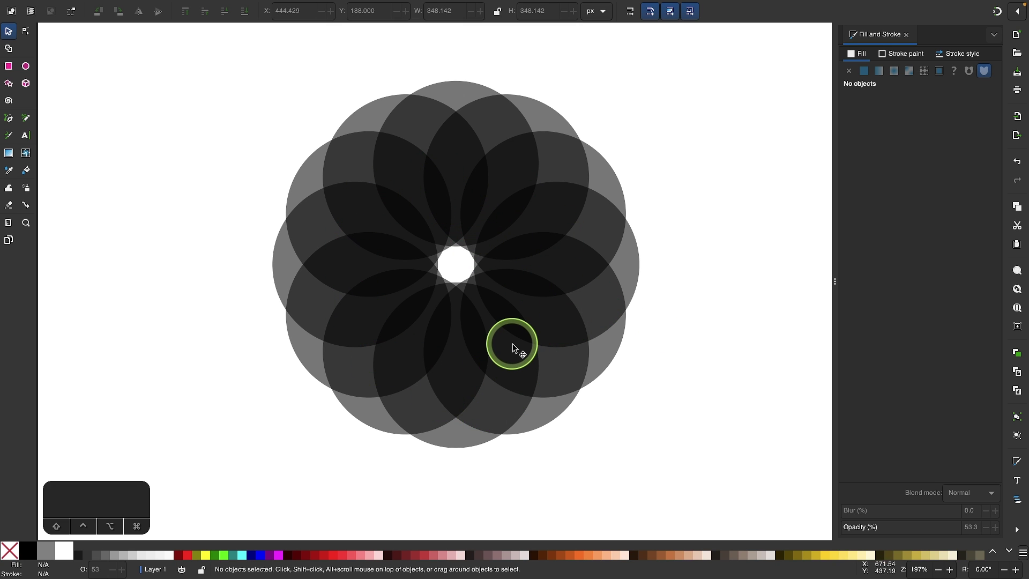
Combine all twelve circles into one 48-node path and view its nodes.
drag(690, 484, 203, 67)
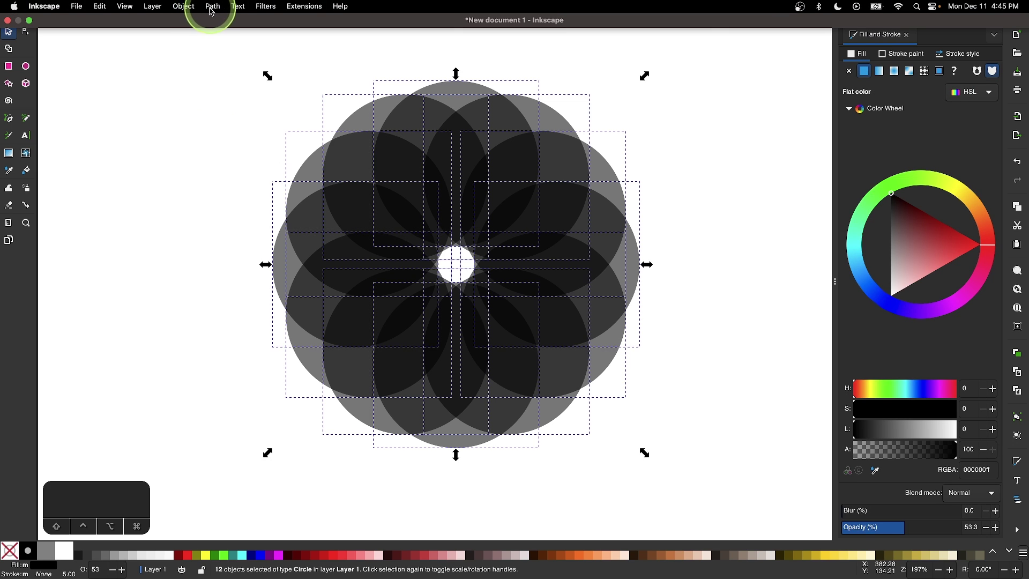
click(212, 8)
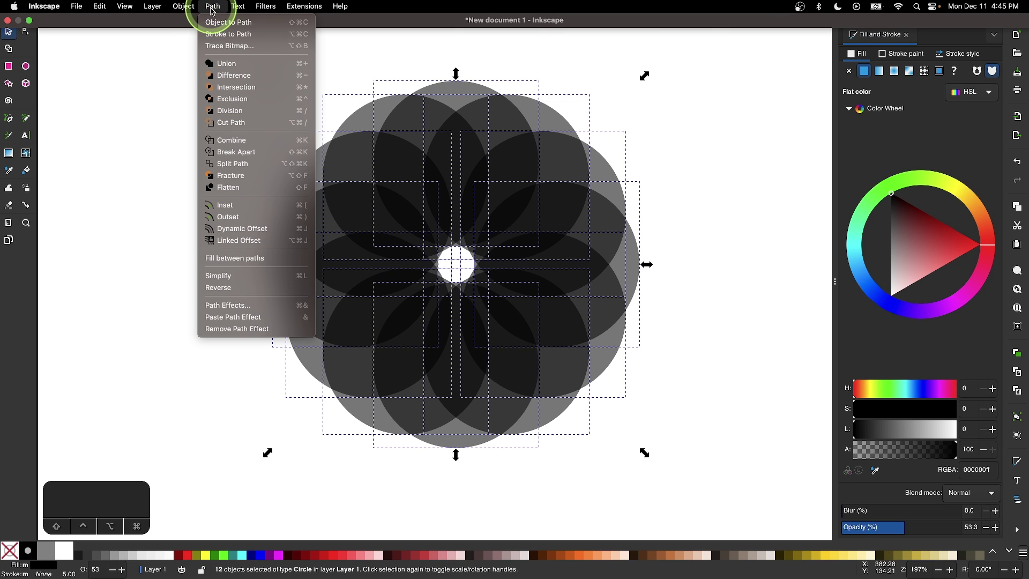
click(239, 142)
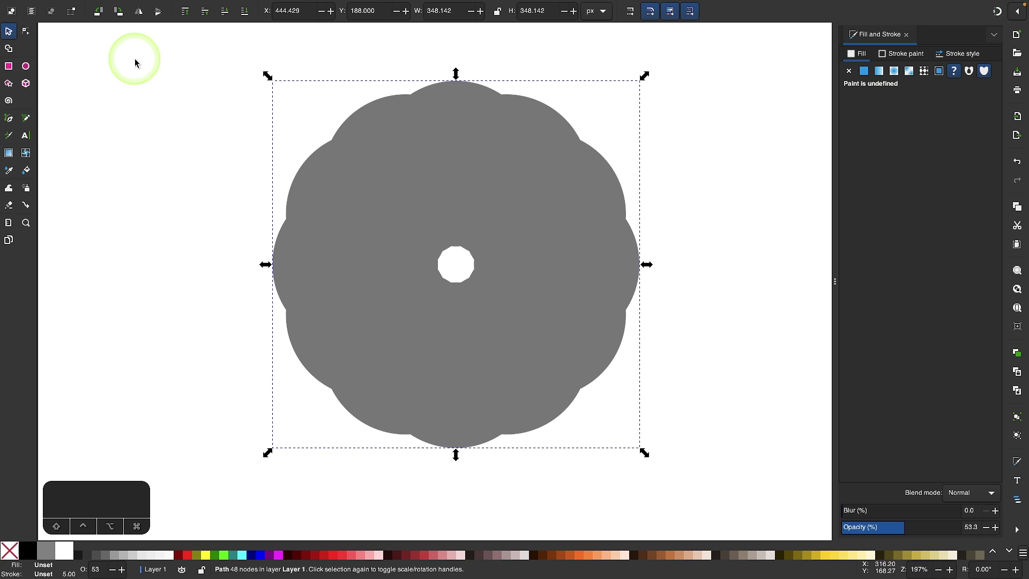
click(26, 31)
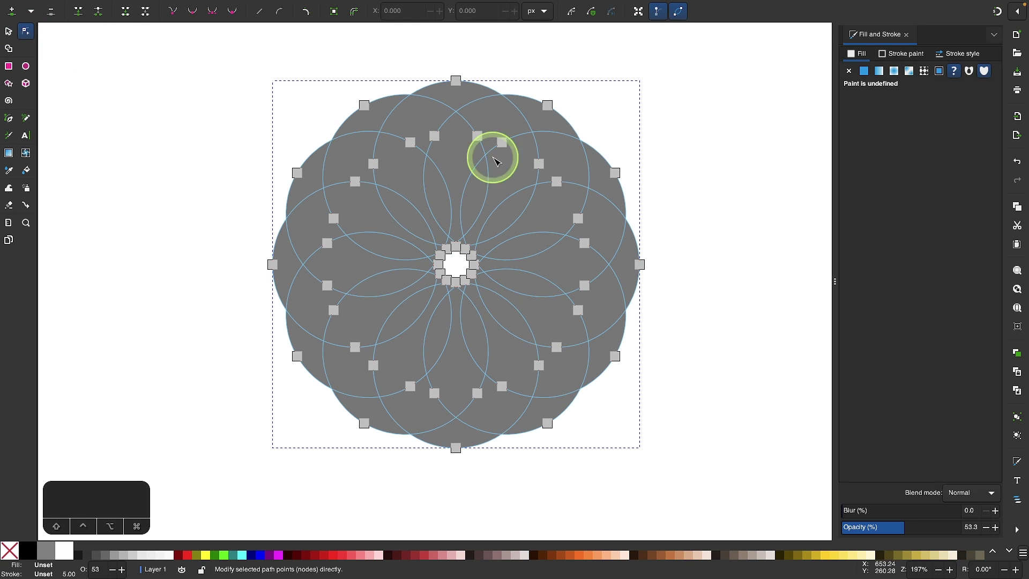
Set the combined path's fill rule to evenodd, so overlapping areas show white.
click(9, 33)
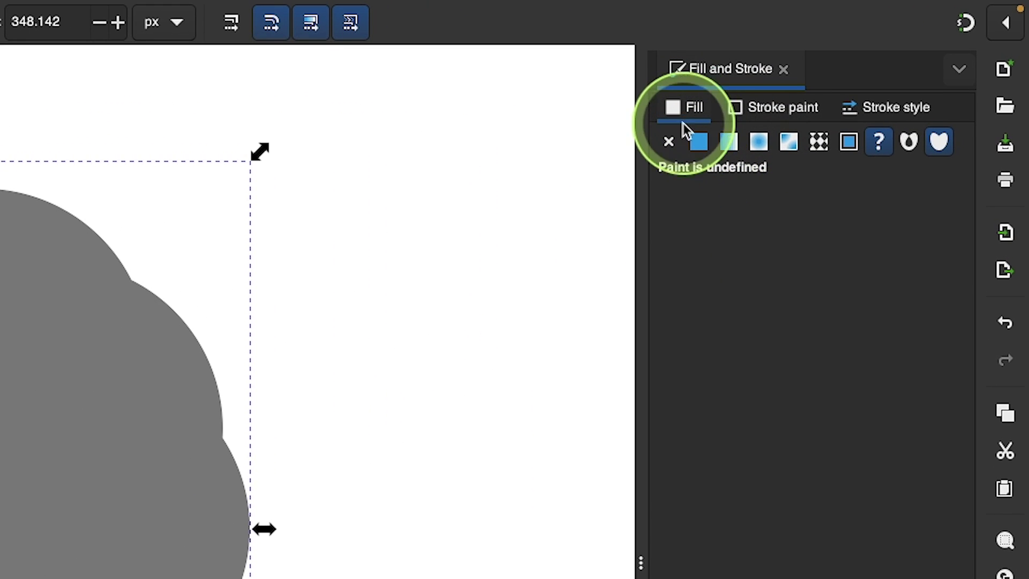
click(911, 145)
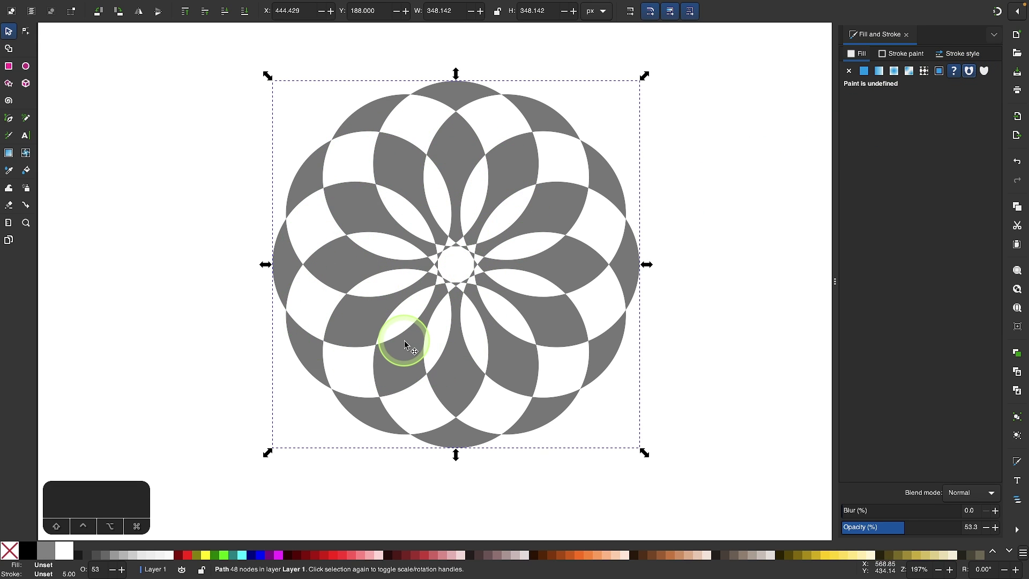
Raise the rosette's opacity to 100%, so the grey segments become solid black.
click(900, 528)
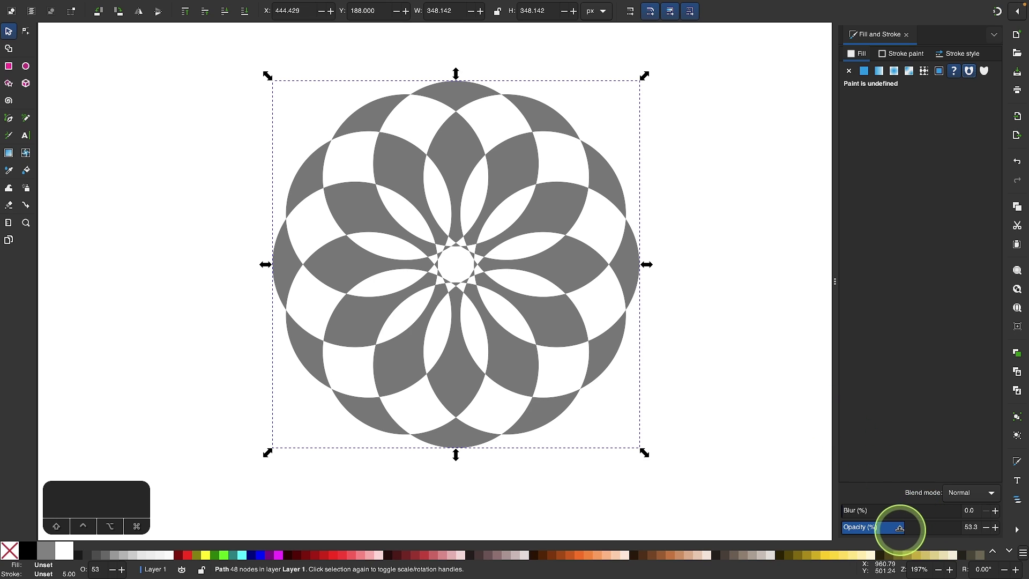
drag(901, 528, 971, 524)
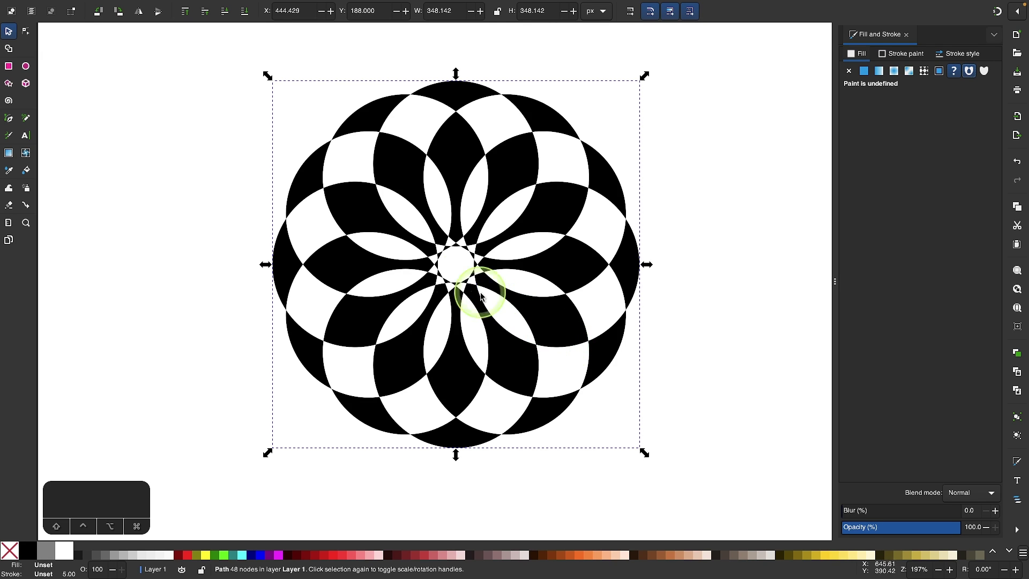
scroll(459, 265, up, 2)
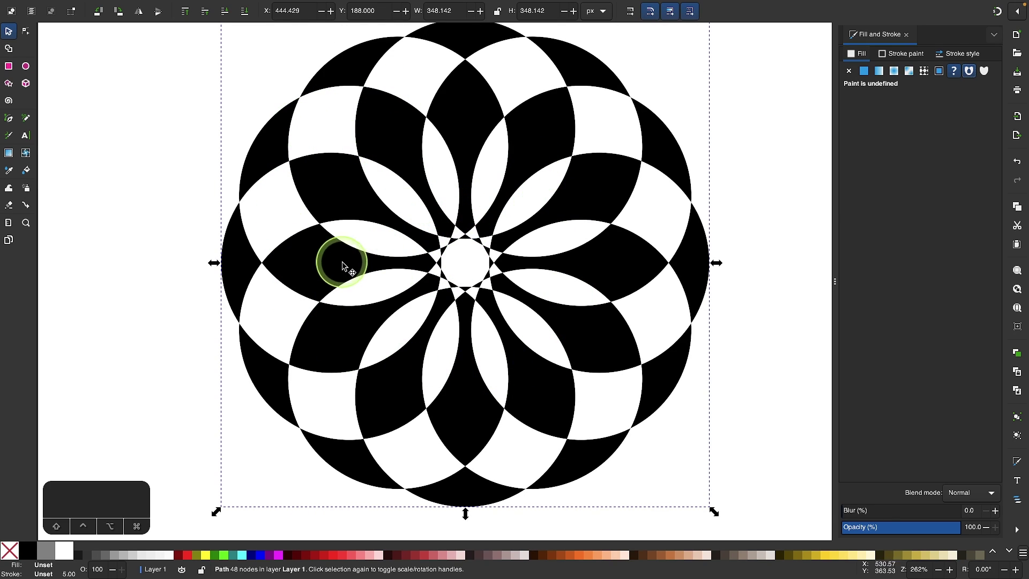
scroll(303, 213, up, 3)
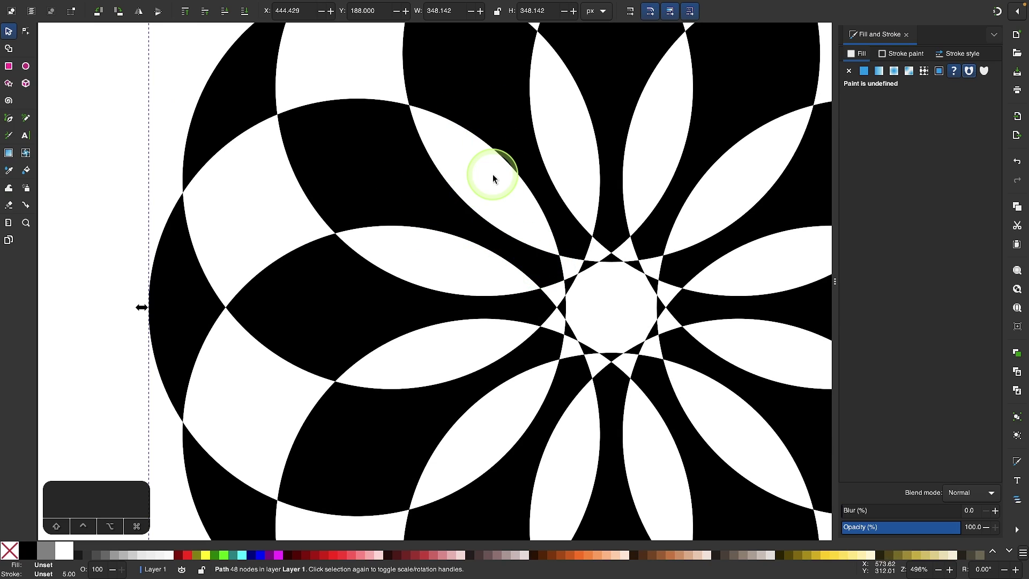
scroll(493, 178, down, 3)
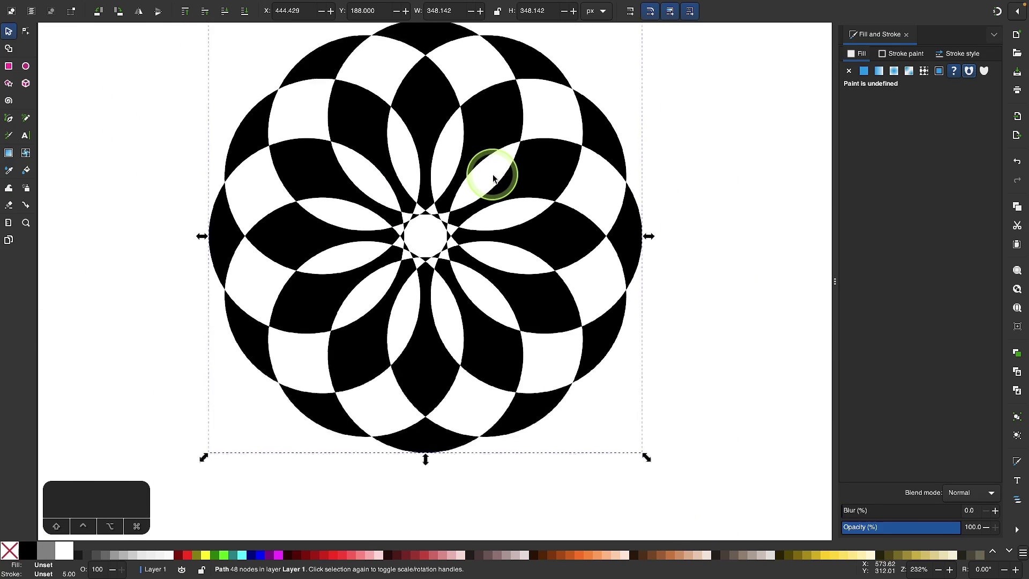
scroll(493, 178, down, 1)
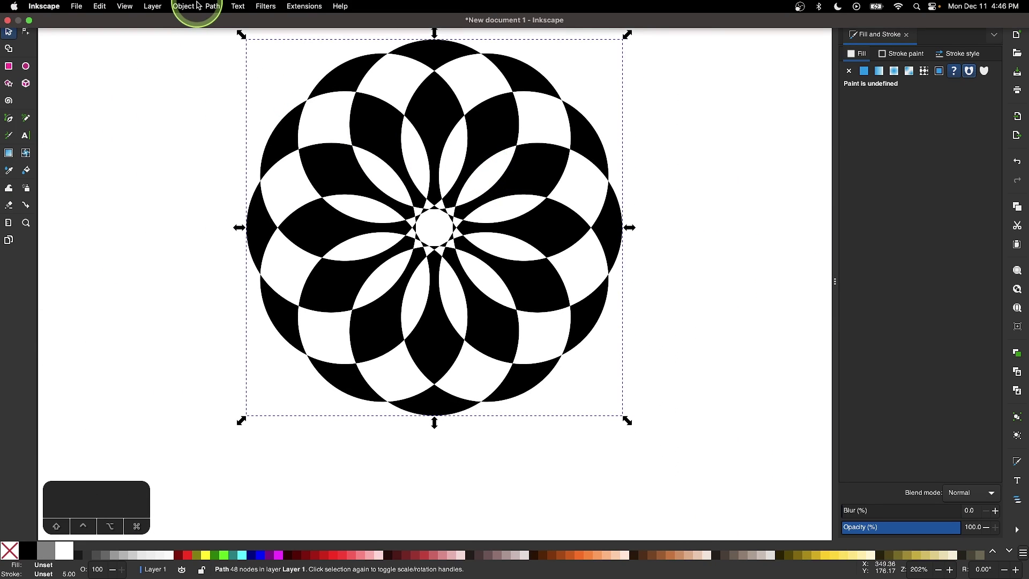
click(215, 8)
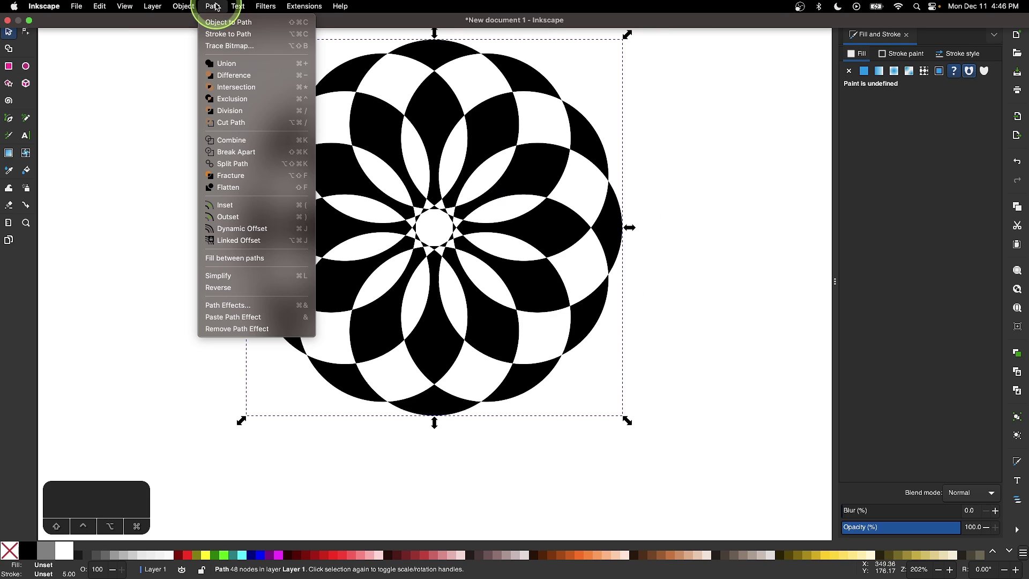
click(236, 150)
click(694, 272)
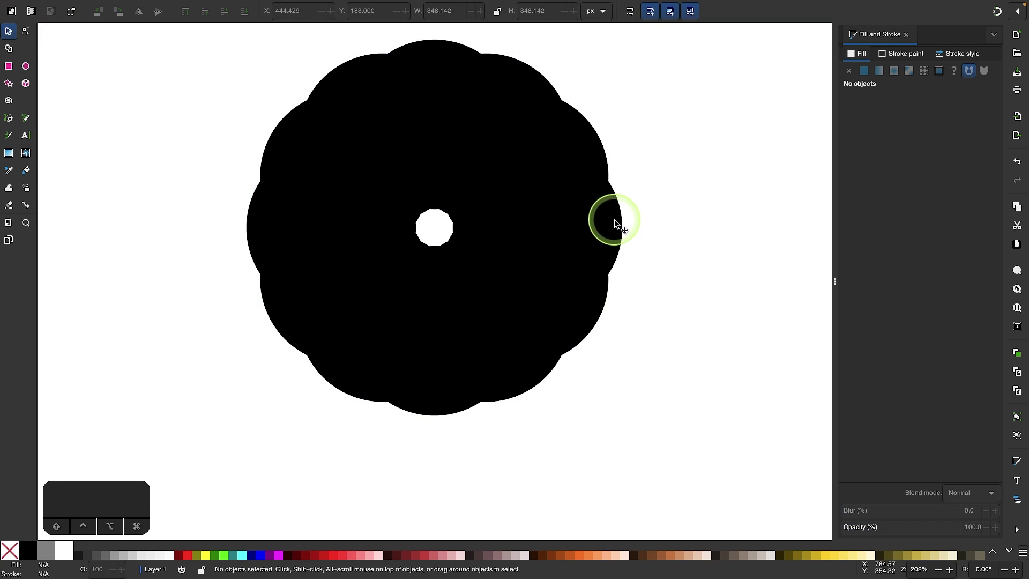
drag(615, 224, 793, 189)
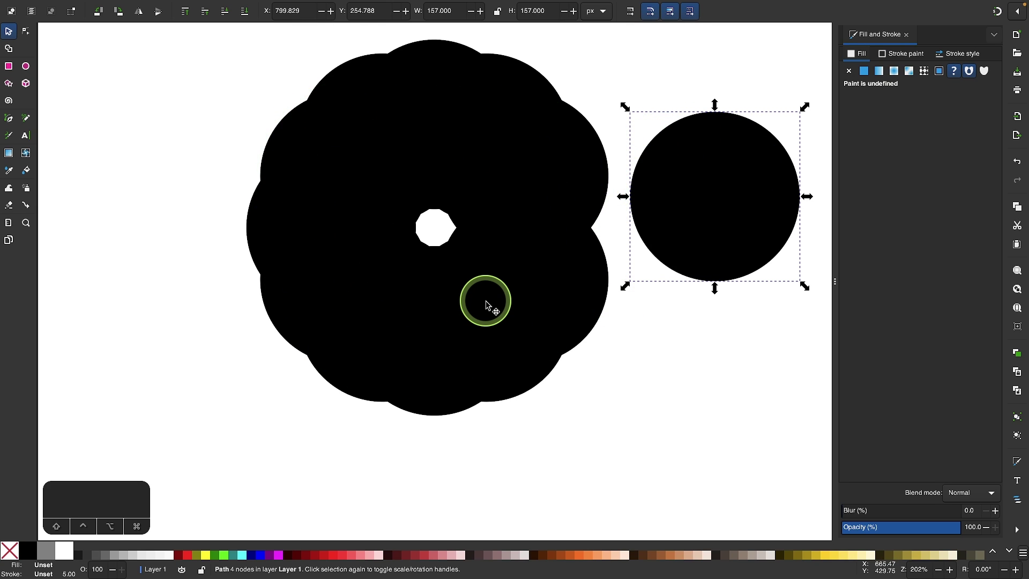
key(ctrl+z)
key(ctrl+z)
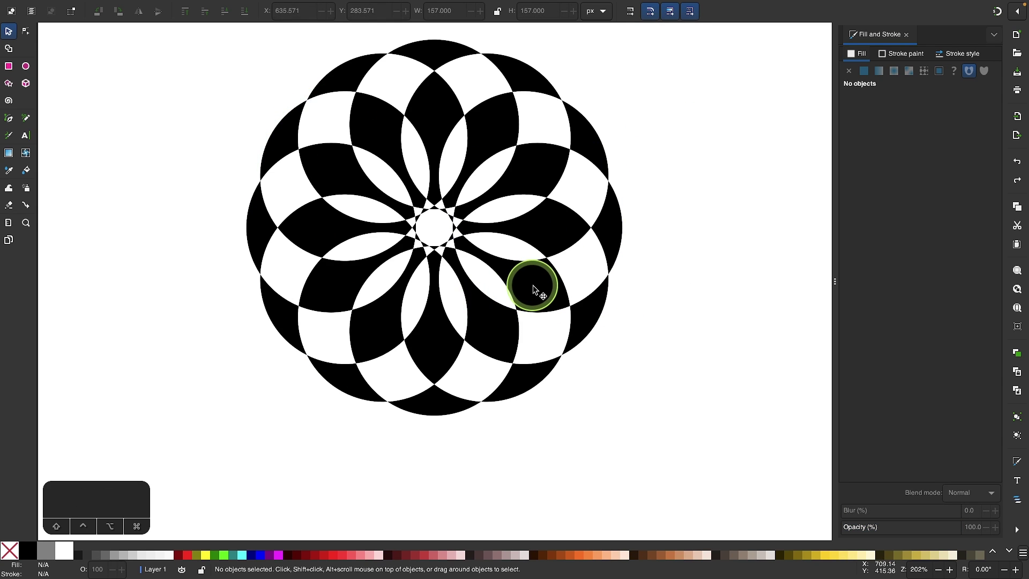
Flatten the rosette into a 197-node path and drag one upper-left node to test it.
double_click(533, 290)
scroll(402, 144, down, 1)
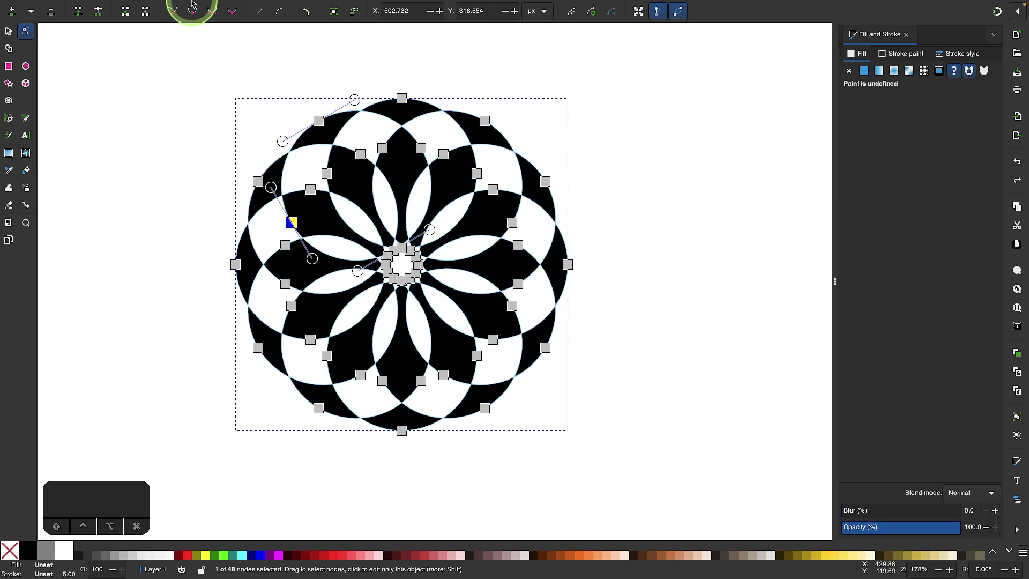
click(214, 7)
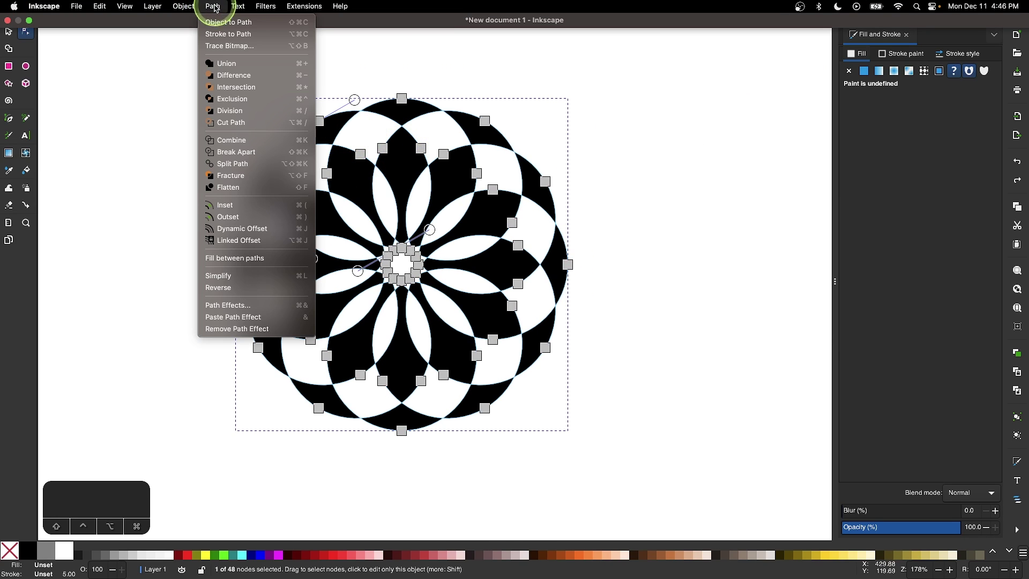
click(238, 188)
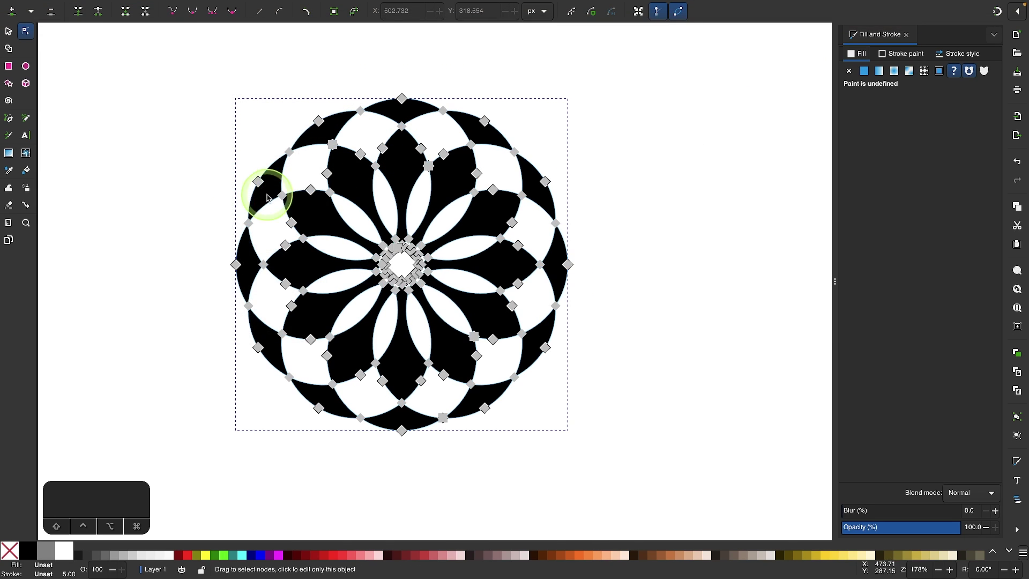
scroll(298, 218, up, 3)
scroll(299, 219, down, 2)
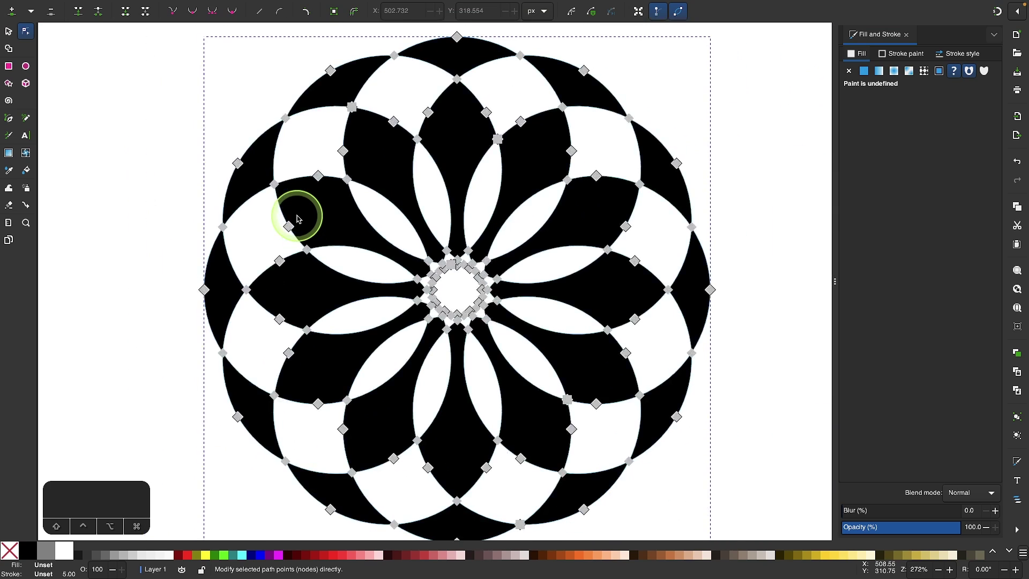
scroll(298, 218, up, 2)
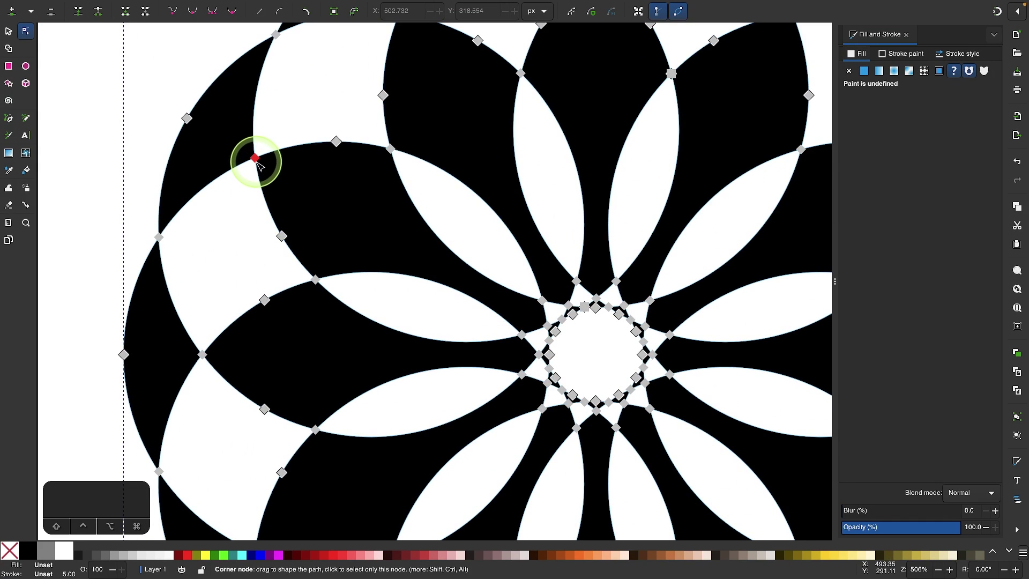
drag(256, 160, 299, 181)
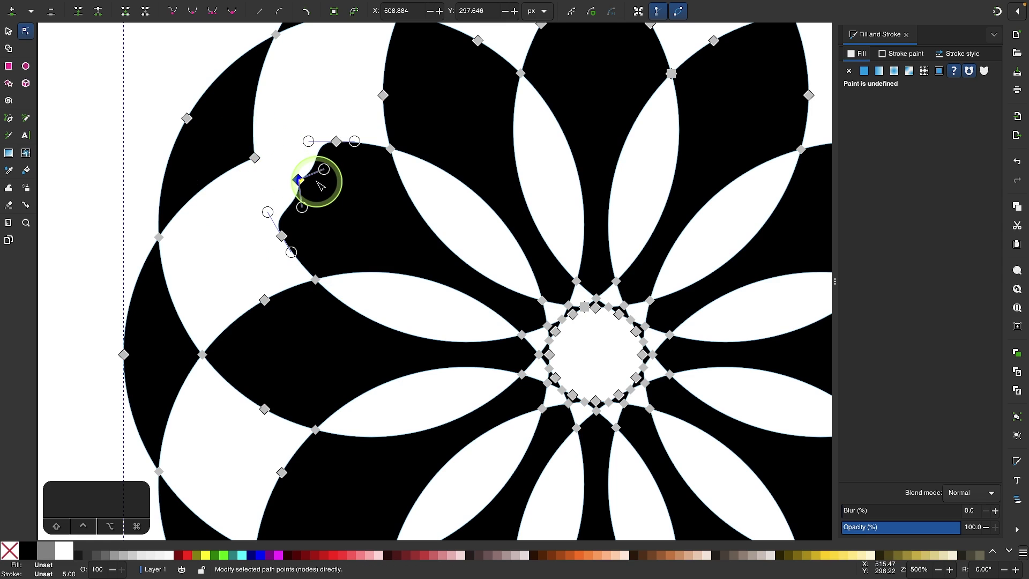
scroll(320, 186, down, 4)
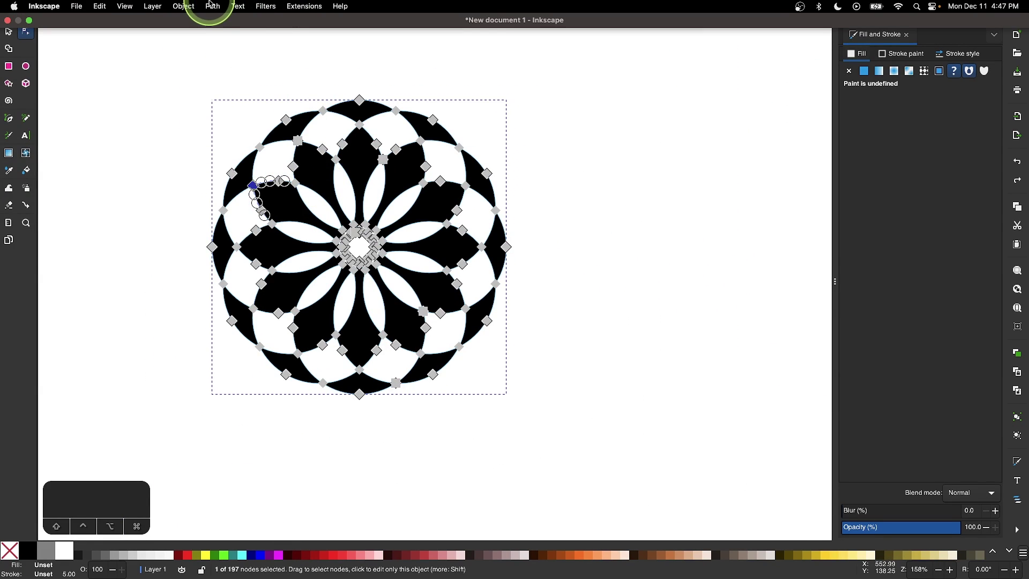
Break the flattened rosette apart into 36 separate pieces and clear the selection.
click(213, 7)
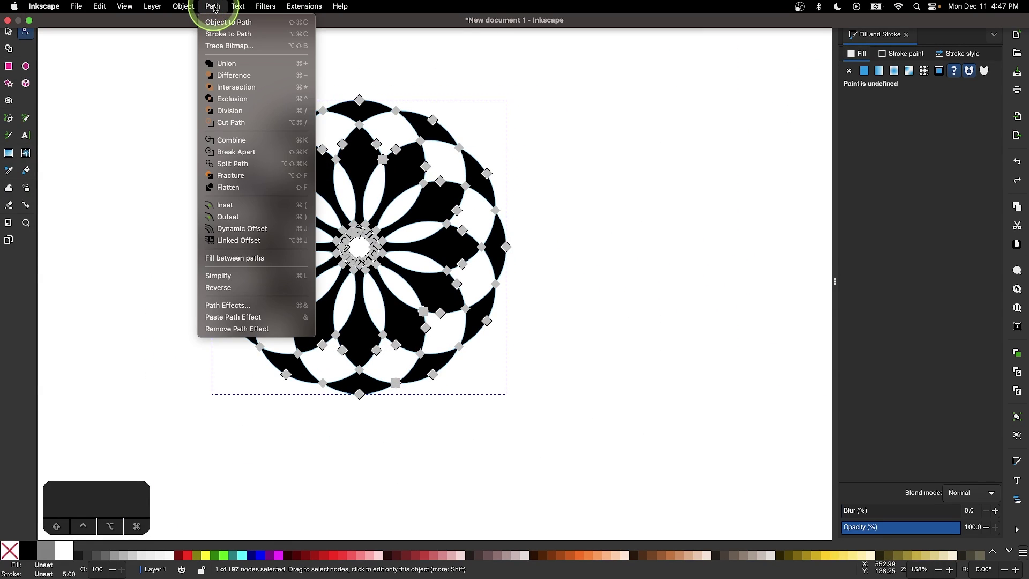
click(241, 156)
click(8, 32)
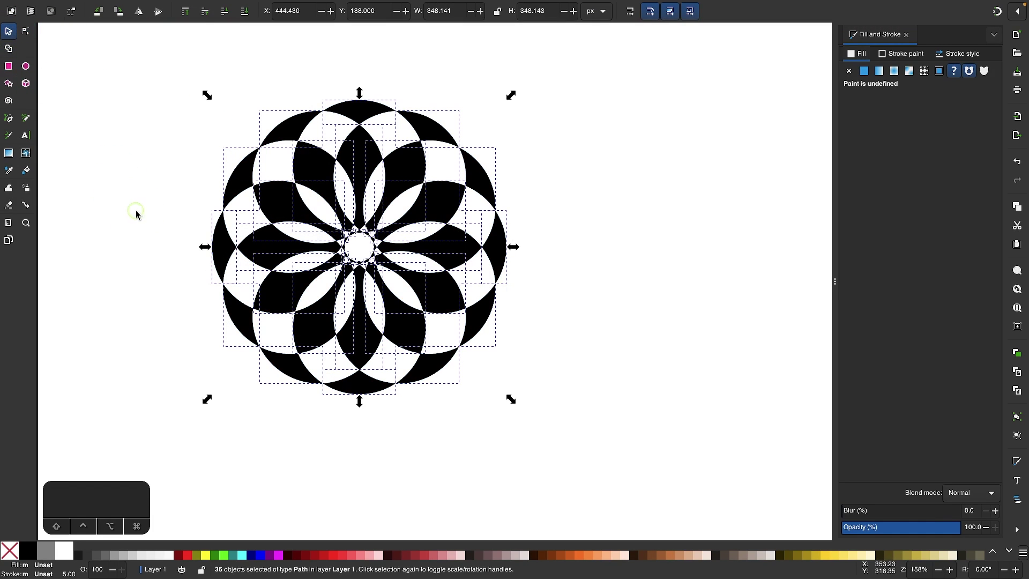
click(333, 217)
scroll(333, 213, up, 2)
Select all twelve inner petal pieces together.
click(294, 128)
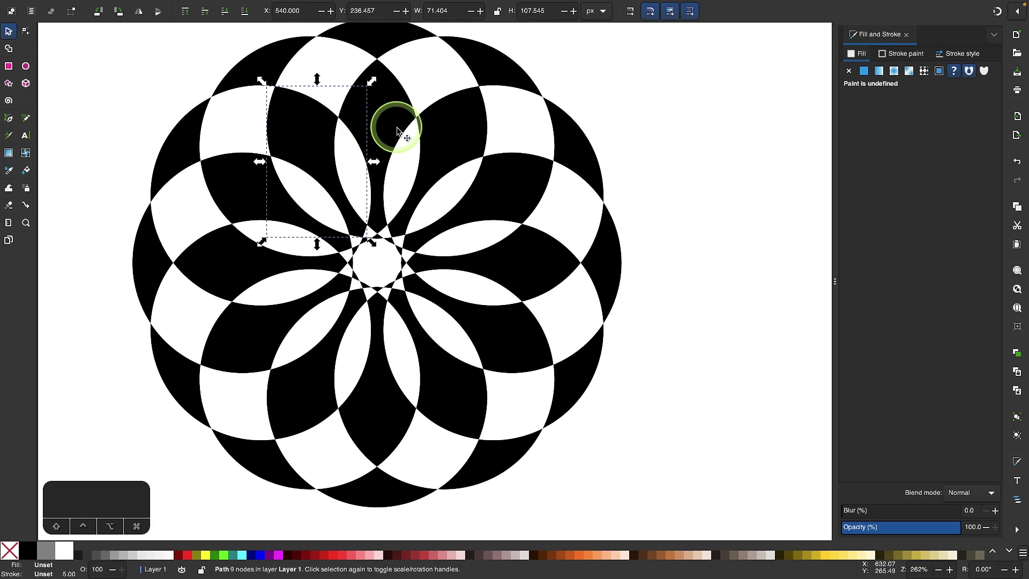
shift+click(394, 121)
shift+click(470, 133)
shift+click(513, 196)
shift+click(529, 263)
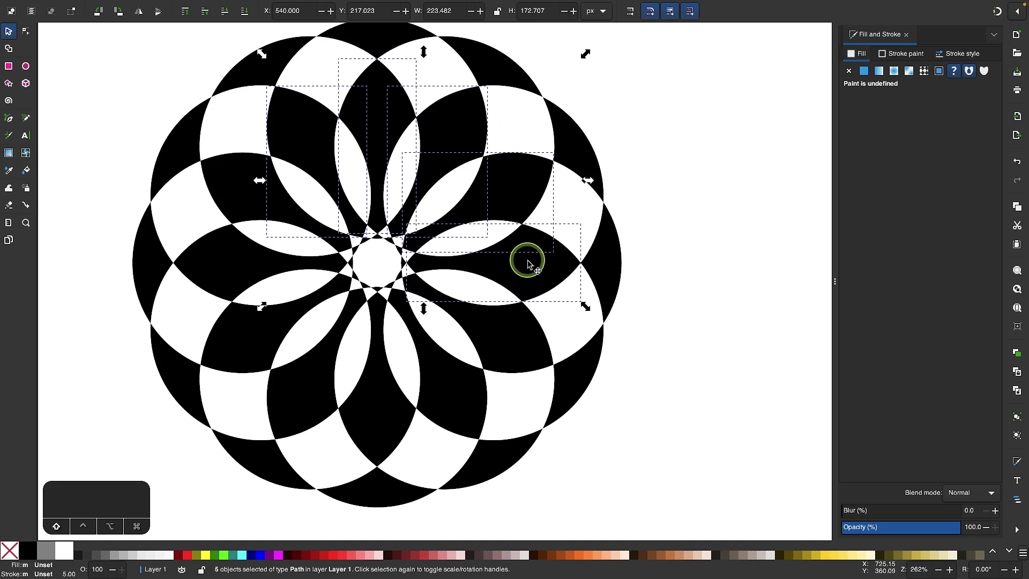
shift+click(456, 393)
shift+click(377, 410)
shift+click(308, 399)
shift+click(232, 335)
shift+click(236, 263)
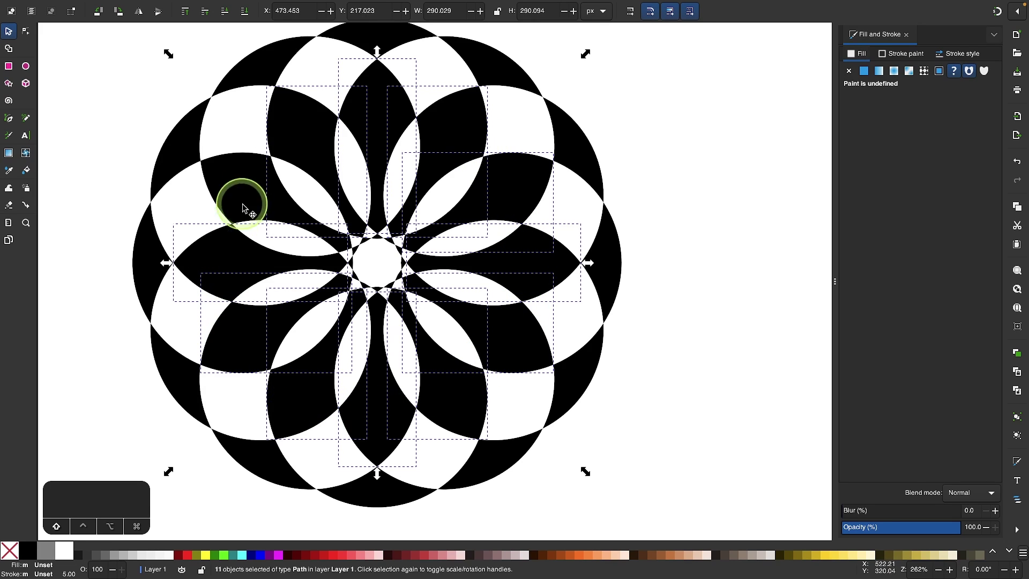
shift+click(243, 201)
Fill the selected petals with 40% Gray and deselect them.
click(114, 561)
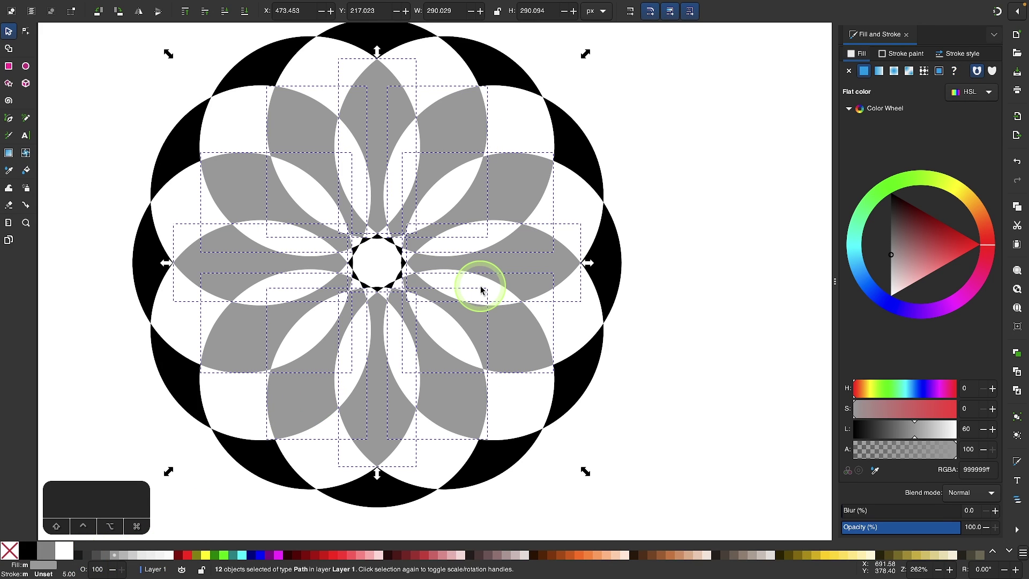
ctrl+scroll(480, 290, down, 1)
click(630, 324)
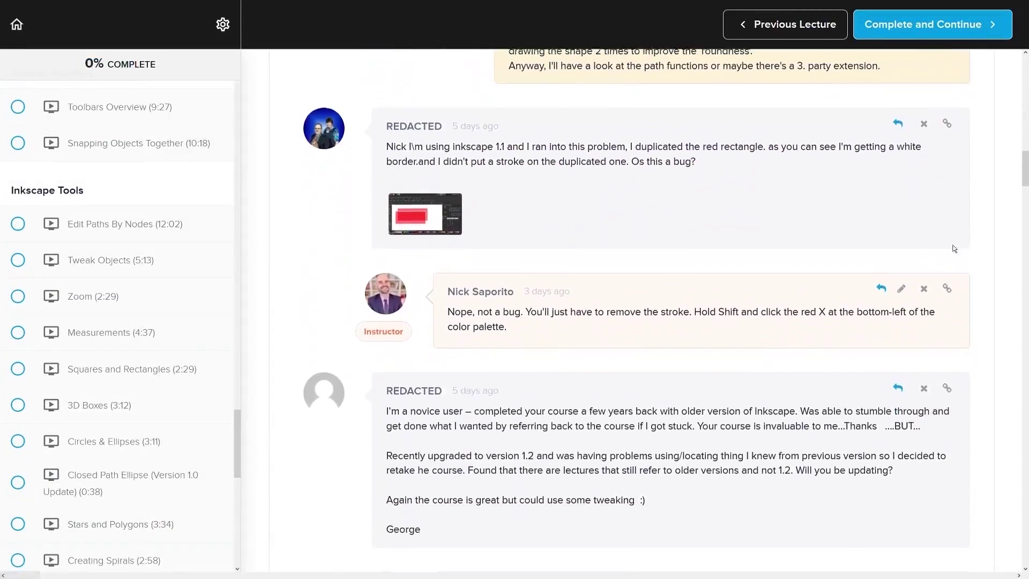
Scroll down through the lecture's comment thread on the Teachable course page.
scroll(953, 248, down, 12)
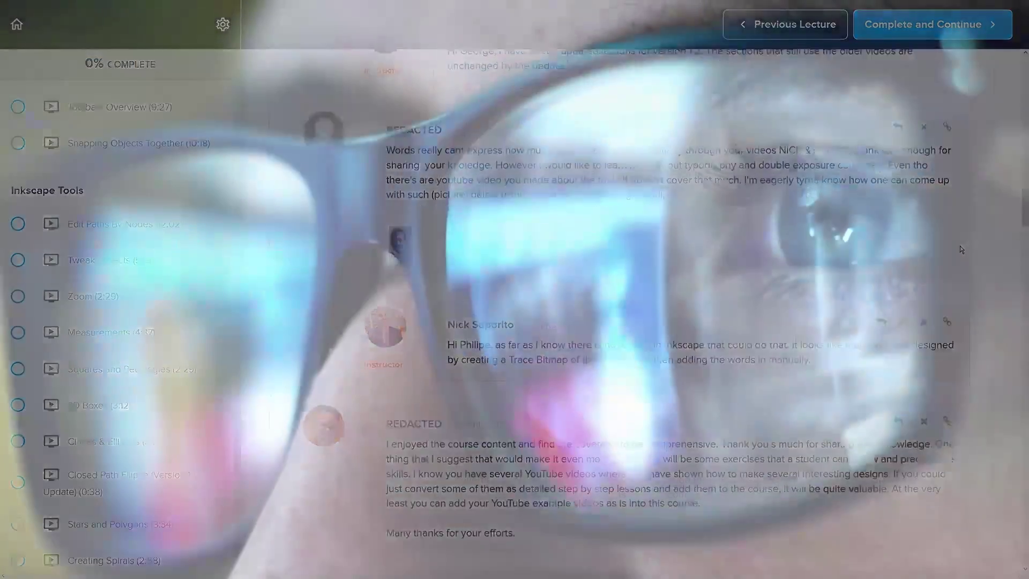